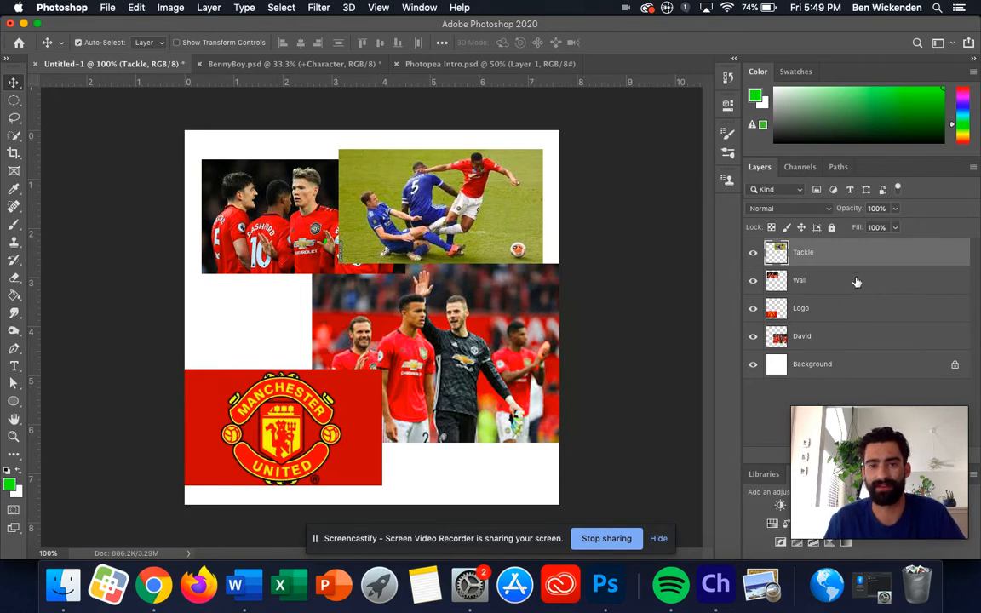
# Check the Background layer's visibility in the collage, and review the layer stack of the BennyBoy.psd character
pyautogui.click(752, 365)
pyautogui.click(753, 365)
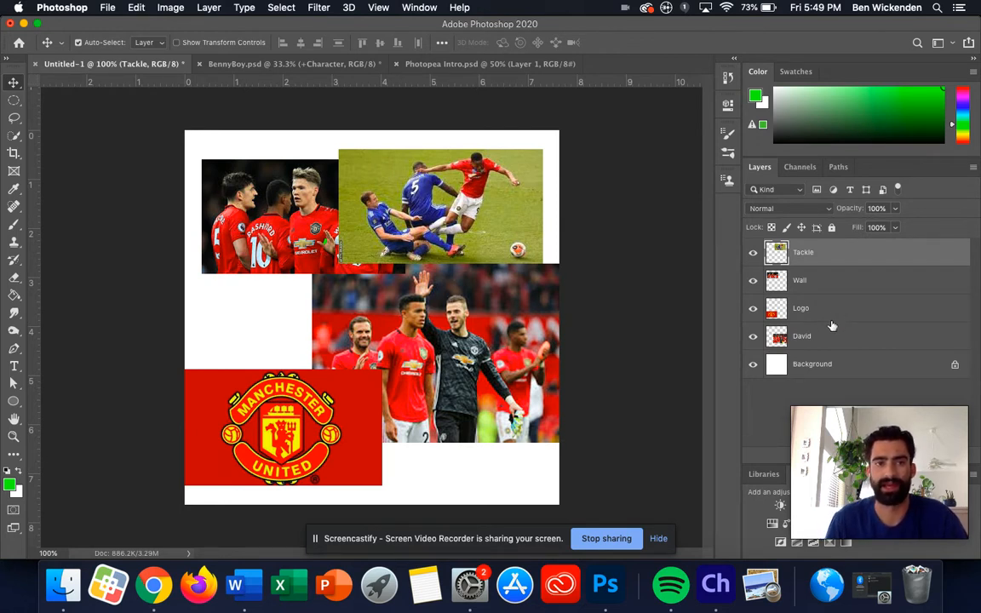
pyautogui.click(343, 66)
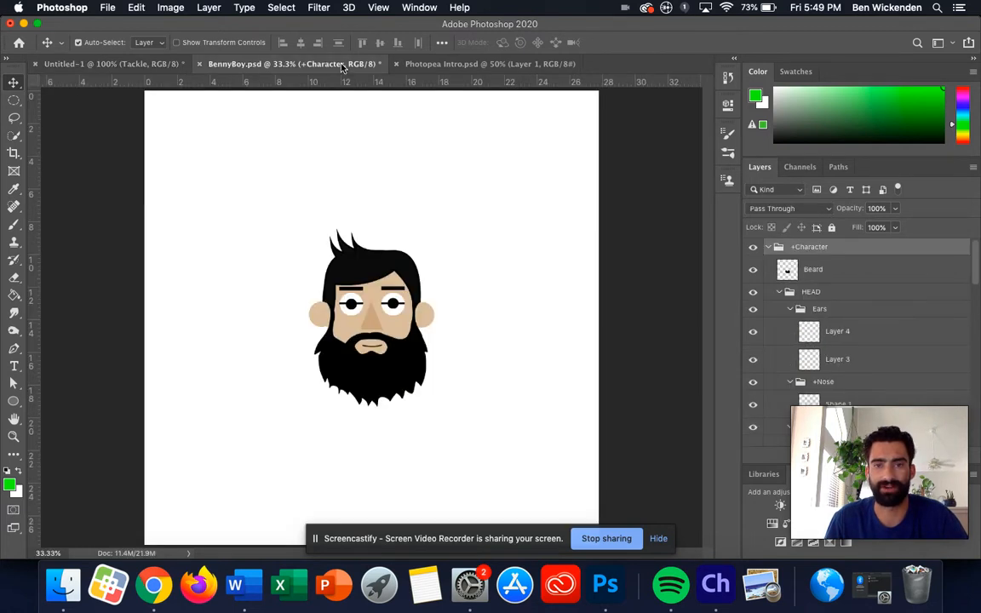
pyautogui.scroll(-8, 873, 304)
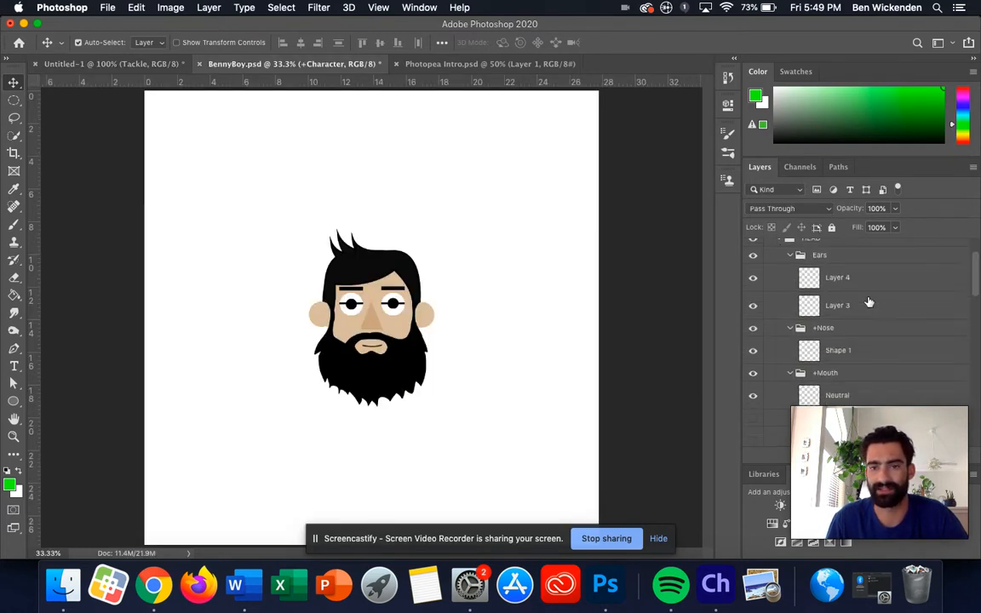
pyautogui.scroll(8, 852, 313)
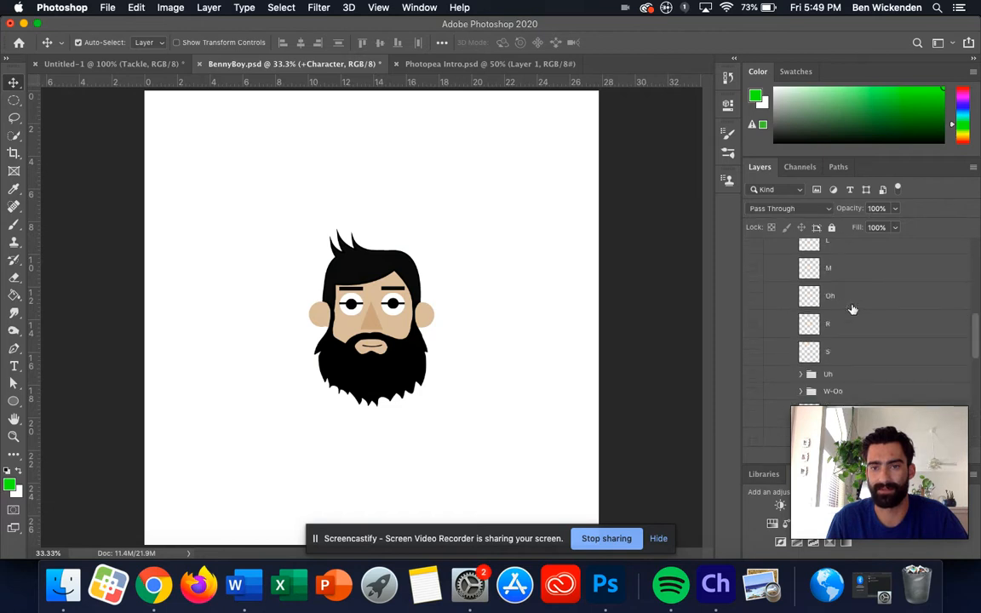
pyautogui.scroll(-8, 847, 308)
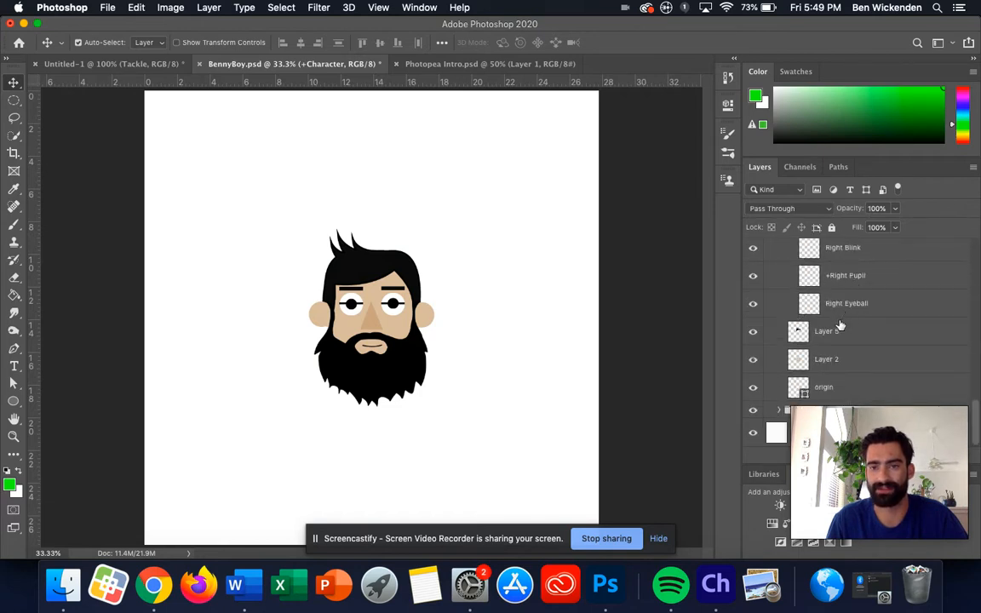
pyautogui.scroll(1, 839, 328)
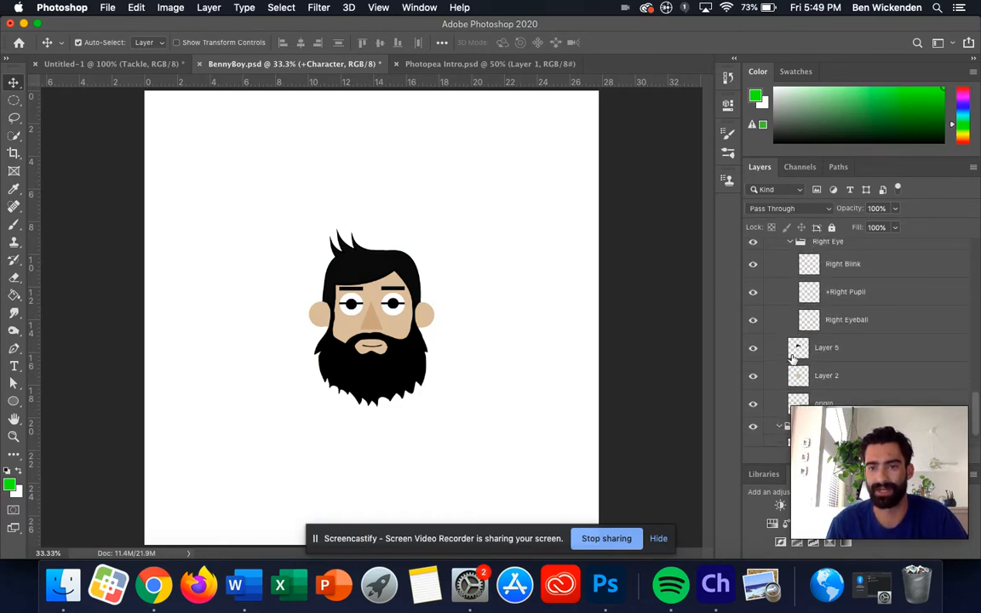
pyautogui.scroll(7, 818, 354)
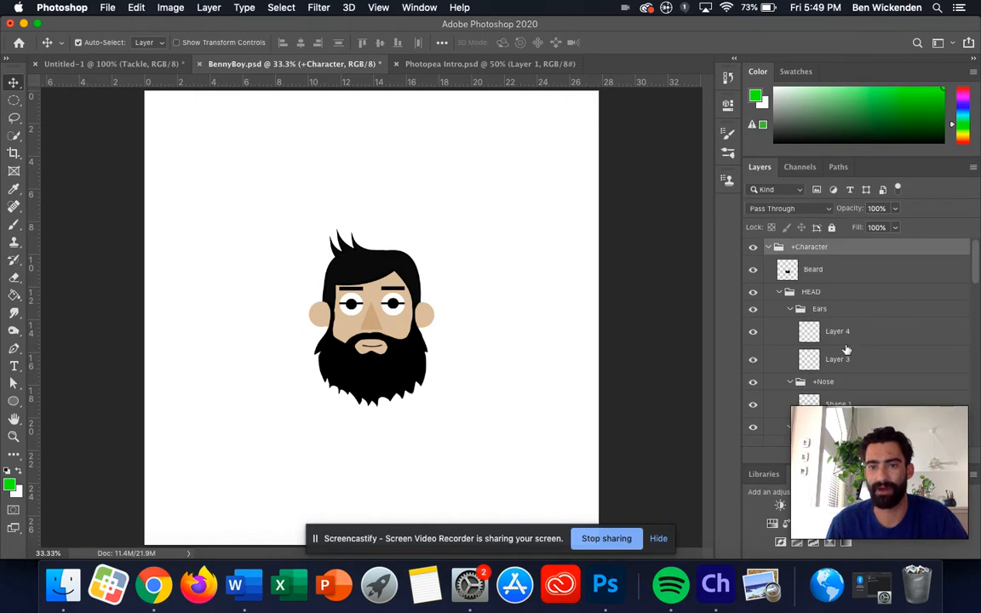
# Hide and show the character's Ears group again, and look through the mouth shape layers below it
pyautogui.click(757, 312)
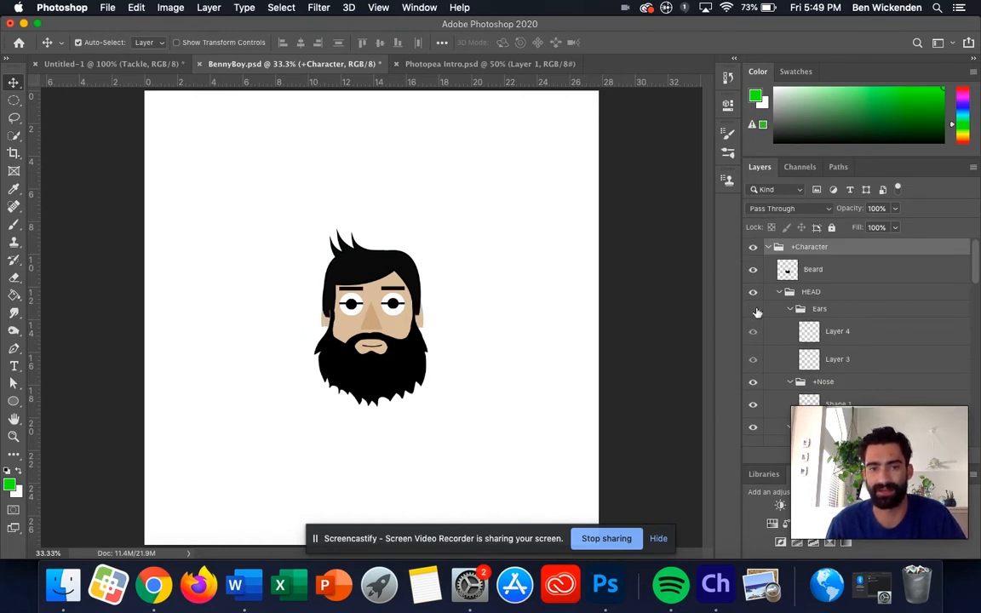
pyautogui.click(757, 312)
pyautogui.scroll(-5, 770, 322)
pyautogui.scroll(-4, 772, 328)
pyautogui.moveTo(757, 343)
pyautogui.mouseDown()
pyautogui.moveTo(752, 290)
pyautogui.moveTo(754, 340)
pyautogui.mouseUp()
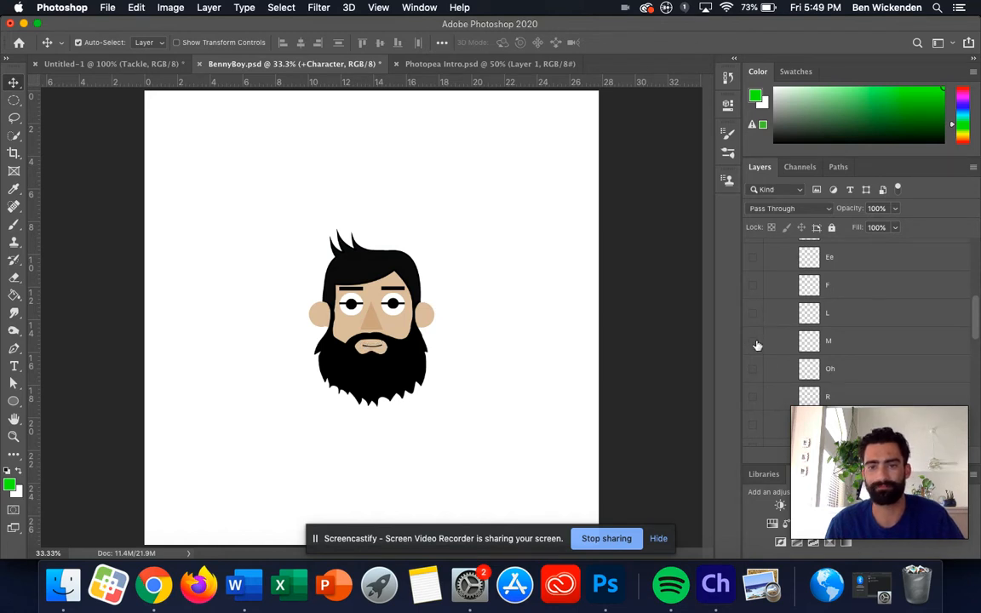
# Return to the Untitled-1 document, delete the Tackle photo's layer and select the Logo layer
pyautogui.click(125, 63)
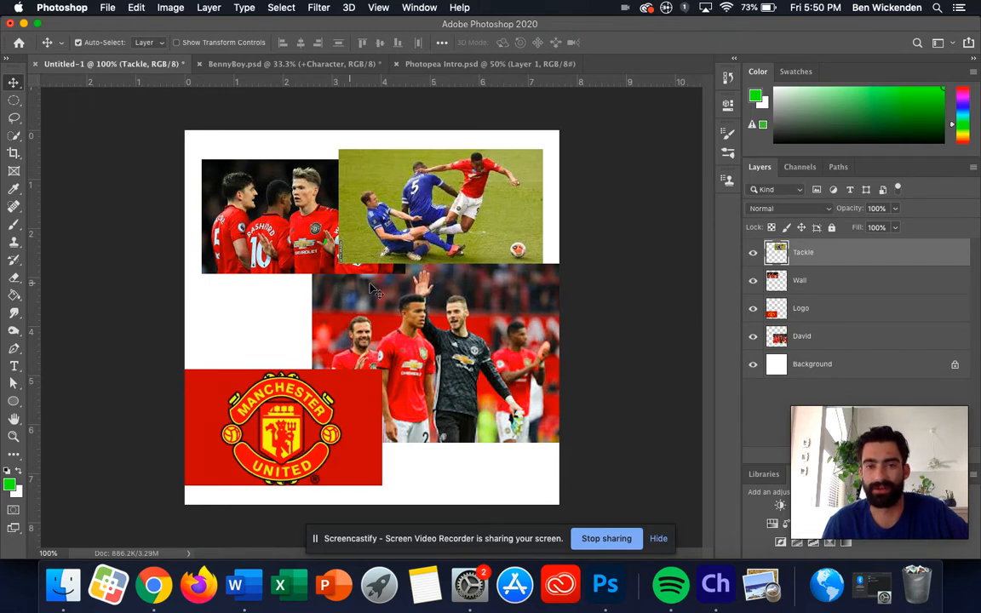
pyautogui.moveTo(428, 216)
pyautogui.mouseDown()
pyautogui.moveTo(435, 196)
pyautogui.moveTo(435, 208)
pyautogui.mouseUp()
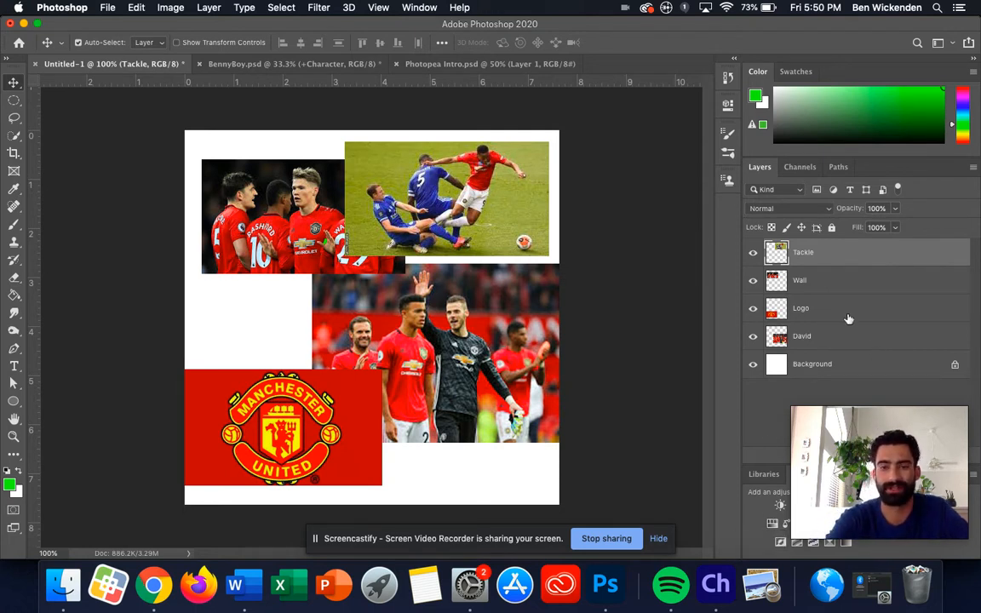
pyautogui.press('Delete')
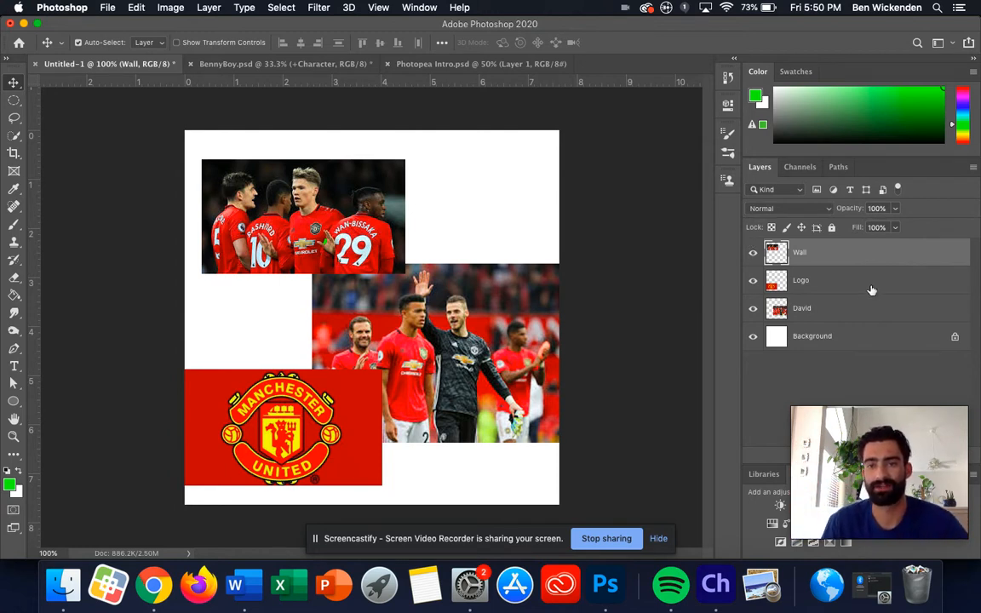
pyautogui.click(818, 284)
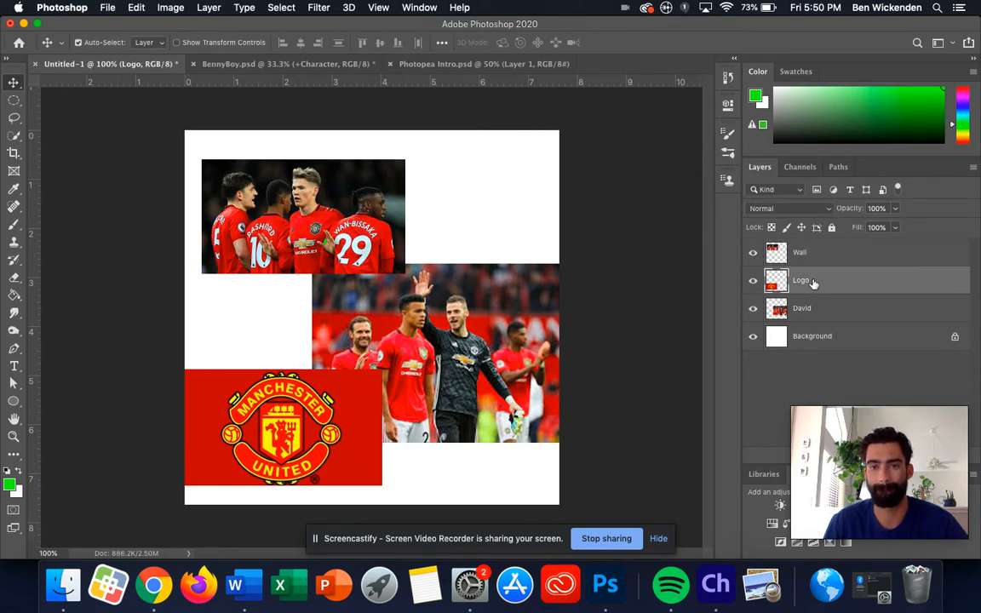
pyautogui.click(132, 10)
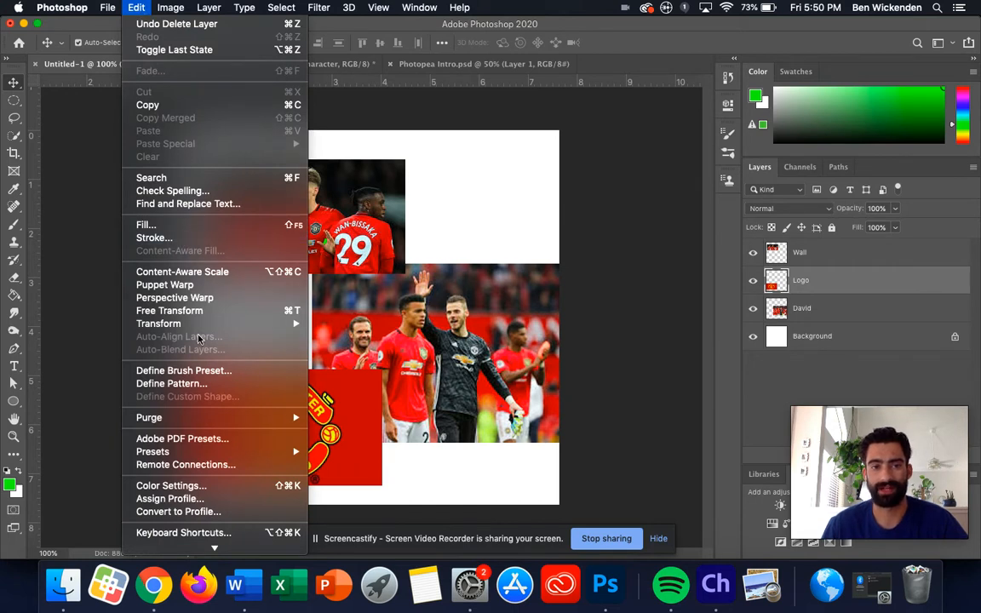
pyautogui.moveTo(203, 325)
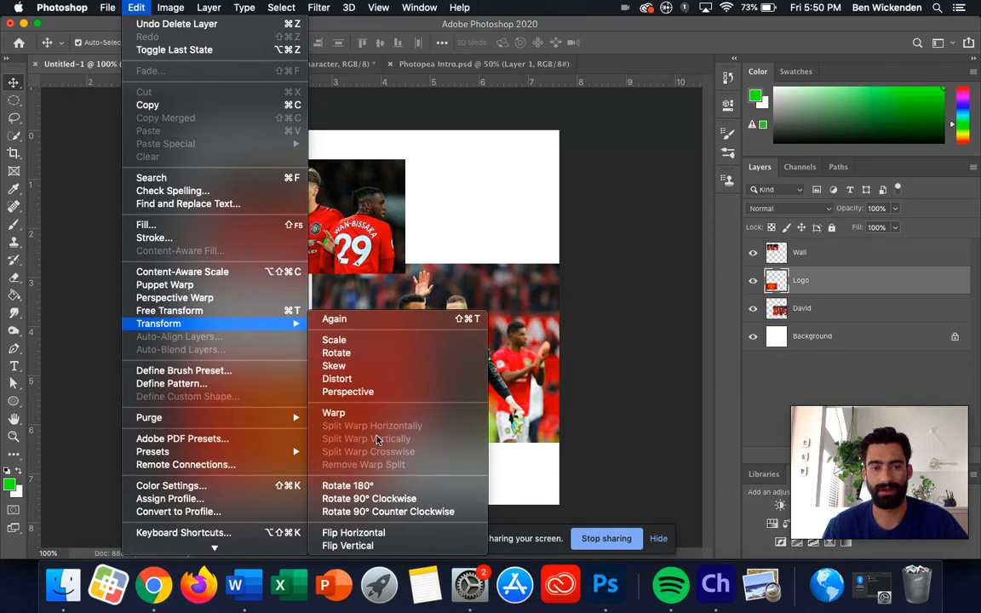
pyautogui.click(216, 311)
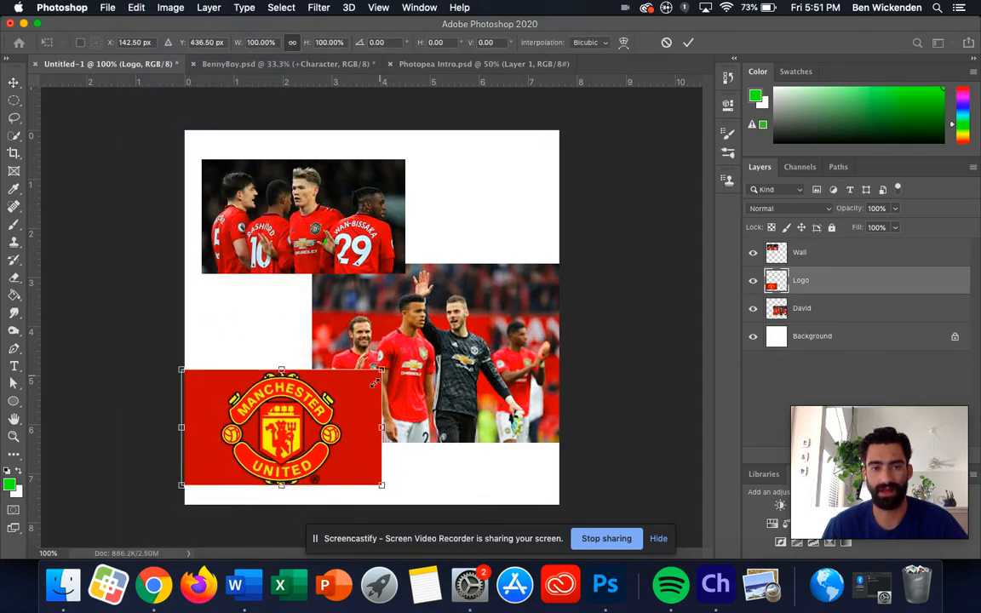
pyautogui.moveTo(382, 370); pyautogui.dragTo(346, 333)
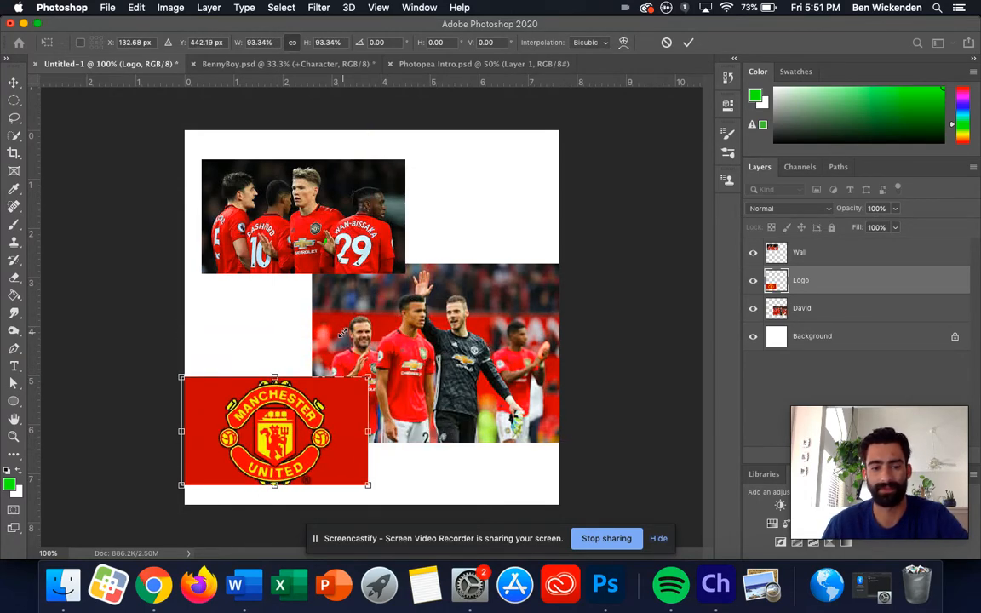
pyautogui.press('super+z')
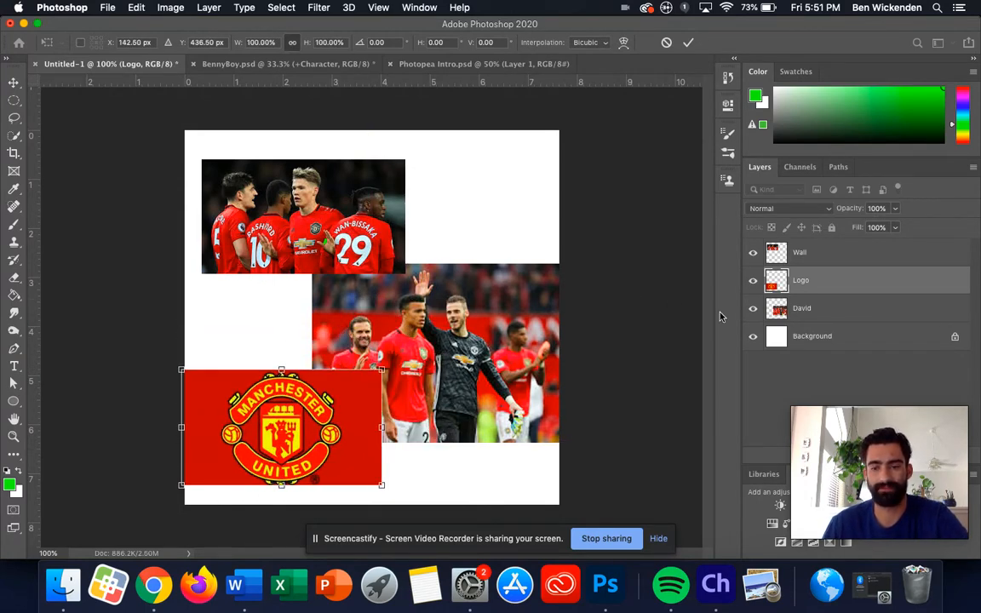
pyautogui.press('Escape')
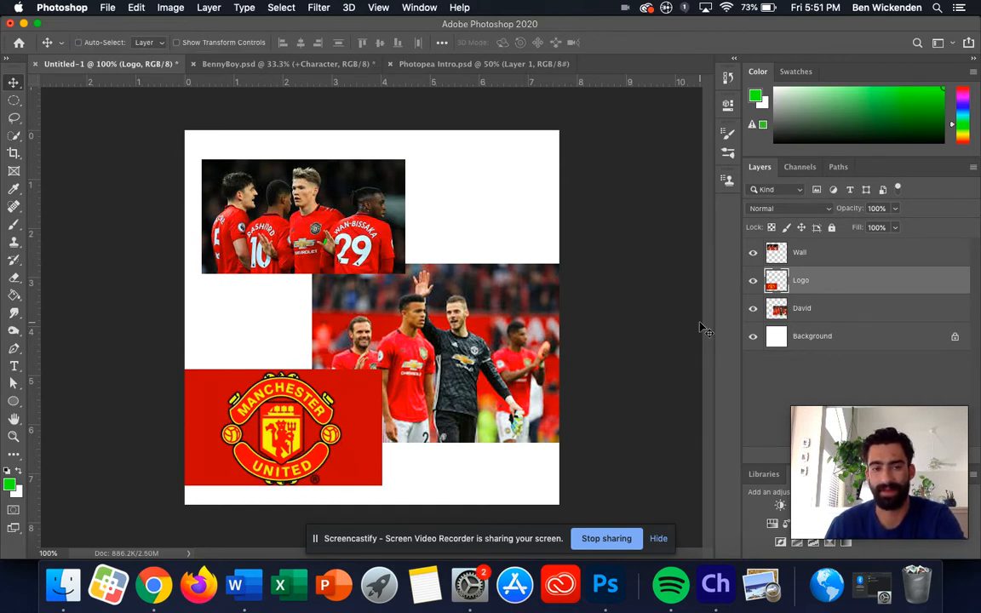
# Scale the Logo layer proportionally to about 322% with Free Transform and centre it so it covers the whole canvas
pyautogui.press('super+t')
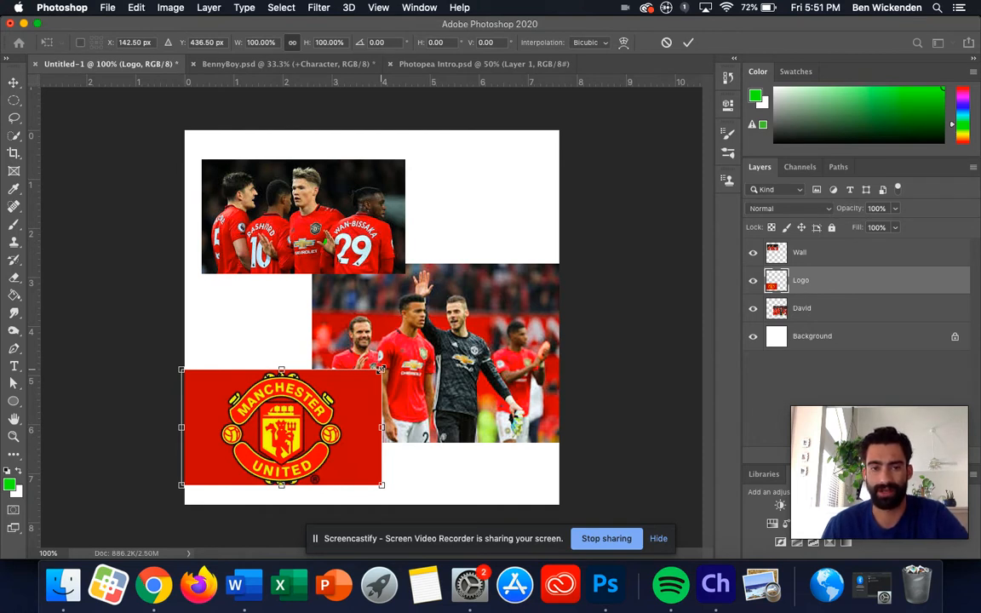
pyautogui.moveTo(381, 368); pyautogui.dragTo(410, 342)
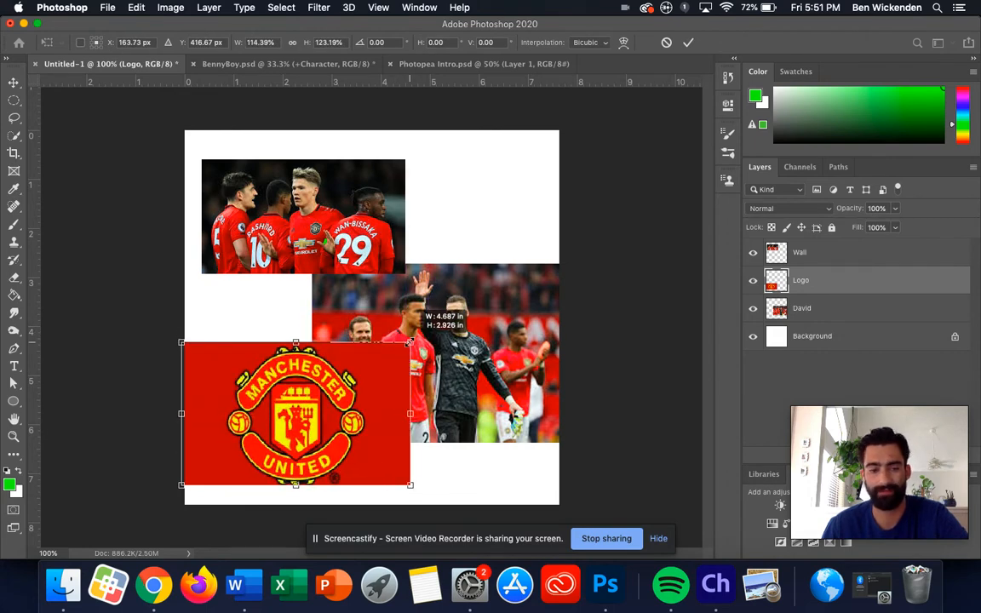
pyautogui.press('super+z')
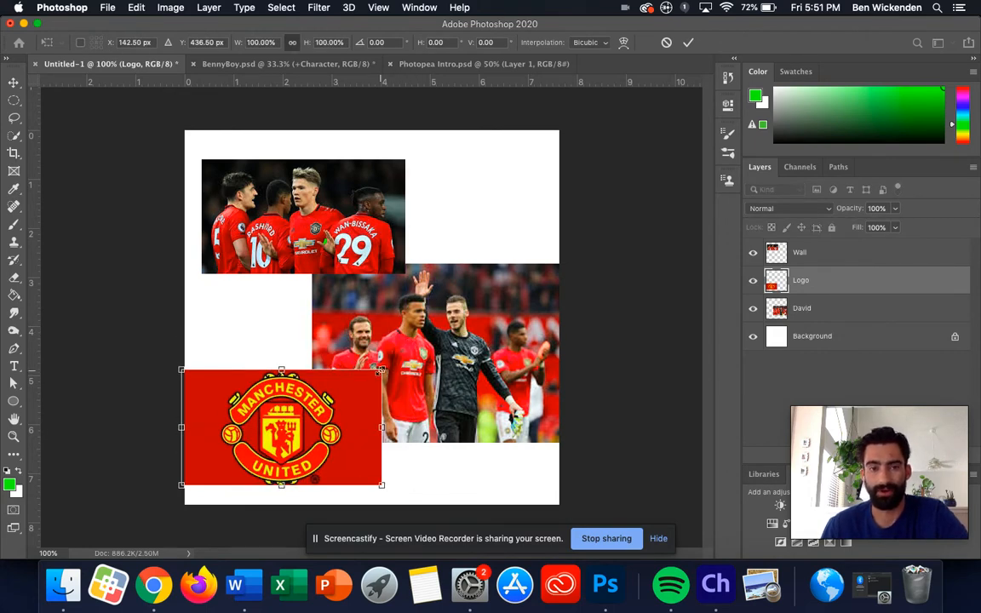
pyautogui.moveTo(381, 369); pyautogui.dragTo(568, 286)
pyautogui.moveTo(298, 352); pyautogui.dragTo(246, 304)
pyautogui.moveTo(396, 437); pyautogui.dragTo(391, 502)
pyautogui.moveTo(399, 417); pyautogui.dragTo(377, 417)
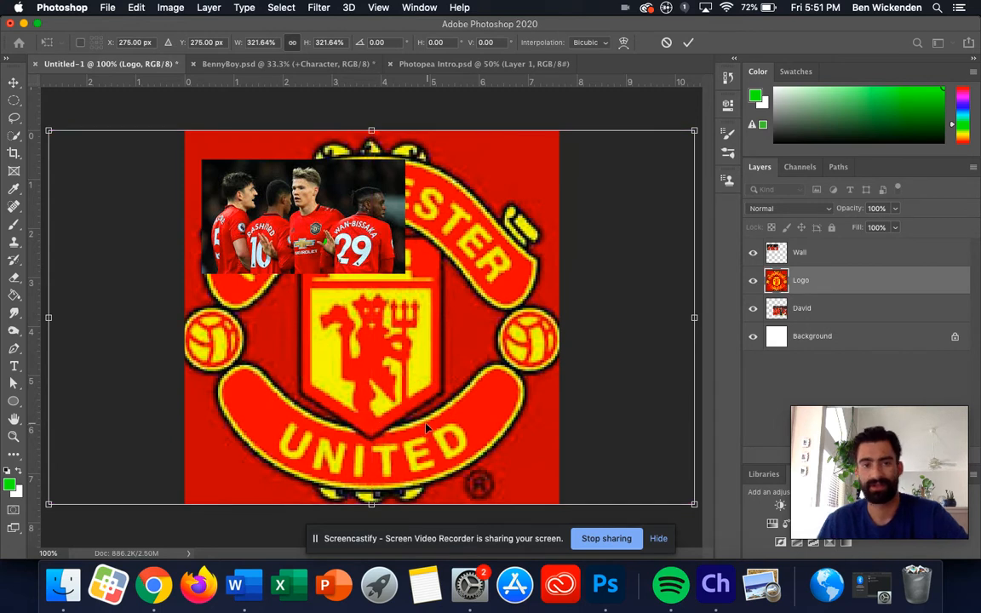
pyautogui.click(689, 43)
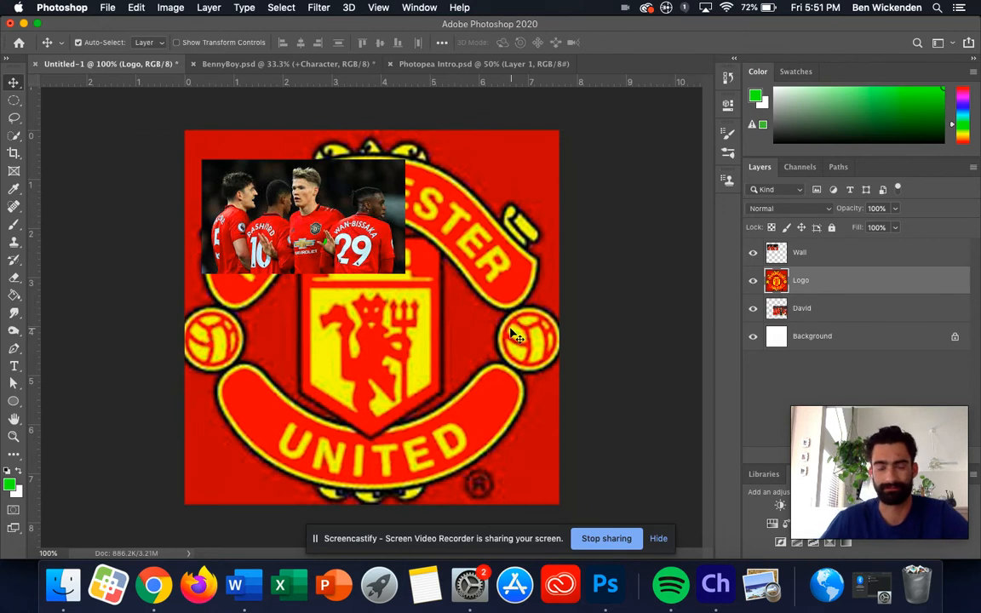
# Move the David layer above the Logo layer in the stacking order
pyautogui.click(852, 315)
pyautogui.click(850, 290)
pyautogui.click(847, 314)
pyautogui.moveTo(844, 315); pyautogui.dragTo(843, 274)
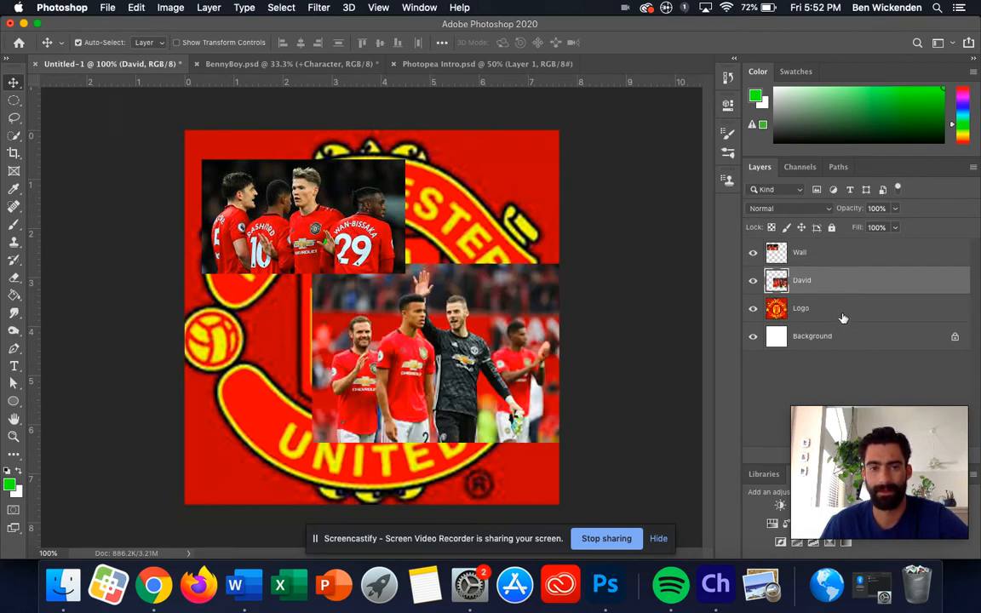
# Scale the Wall photo to about 86% and place it against the canvas's left edge, just below mid-height
pyautogui.click(859, 256)
pyautogui.press('super+t')
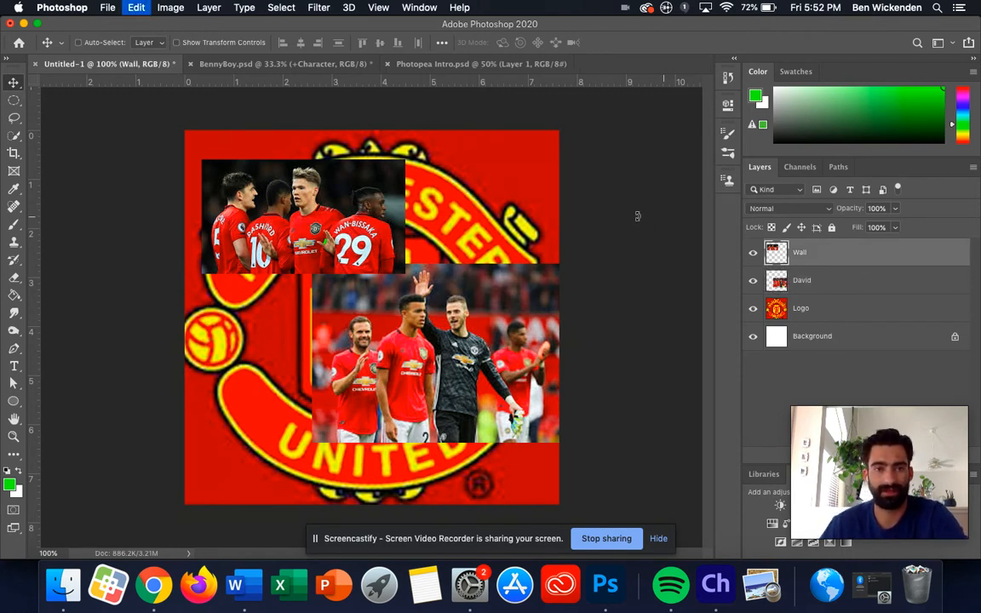
pyautogui.moveTo(405, 160); pyautogui.dragTo(455, 131)
pyautogui.moveTo(382, 213); pyautogui.dragTo(366, 350)
pyautogui.moveTo(442, 268); pyautogui.dragTo(366, 322)
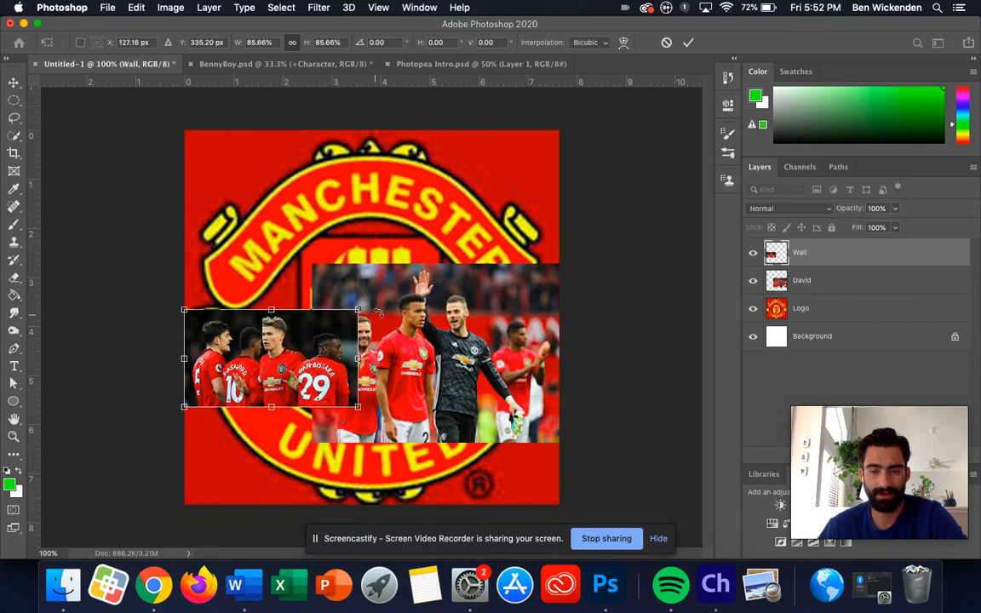
pyautogui.press('Return')
# Shrink the David photo to slightly smaller than the Wall photo and place it opposite, against the canvas's right edge
pyautogui.click(502, 310)
pyautogui.press('super+t')
pyautogui.moveTo(313, 264); pyautogui.dragTo(412, 339)
pyautogui.moveTo(422, 343); pyautogui.dragTo(402, 316)
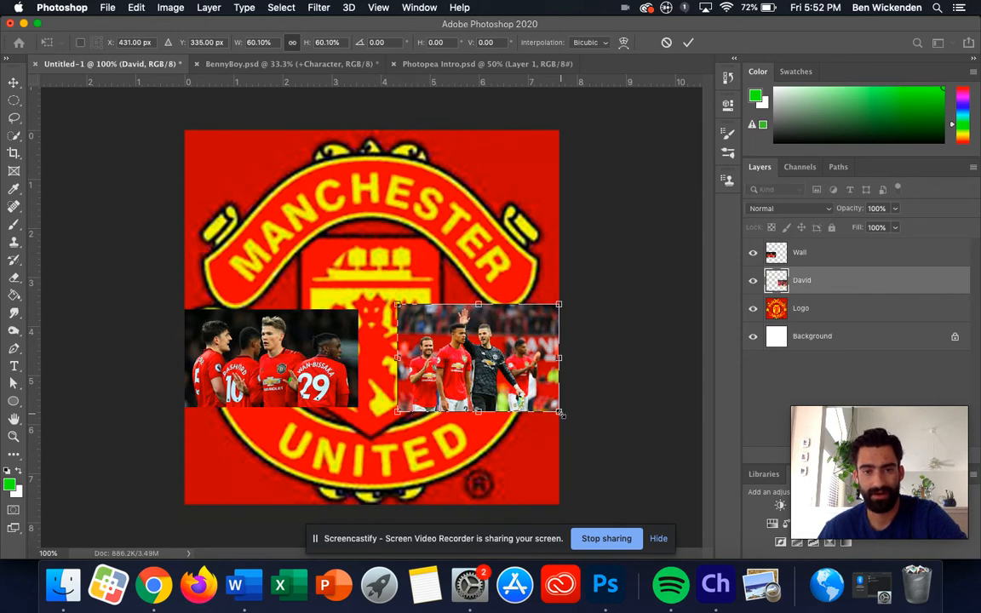
pyautogui.moveTo(557, 411); pyautogui.dragTo(551, 407)
pyautogui.moveTo(509, 380); pyautogui.dragTo(515, 383)
pyautogui.press('Return')
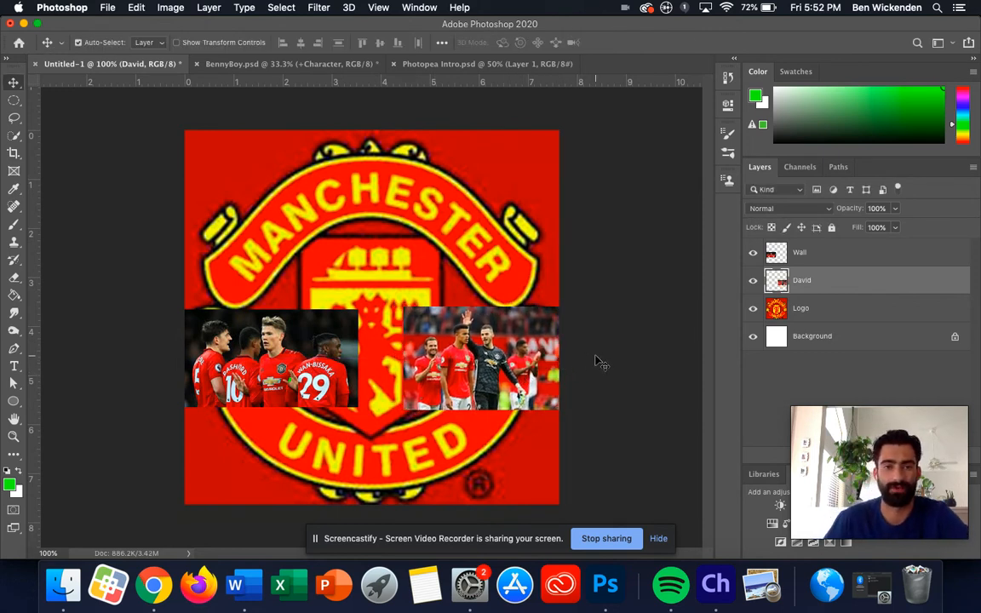
# Resize the image to 14 by 14 inches at 72 pixels/inch, and zoom out to 50% to show the whole canvas
pyautogui.click(170, 7)
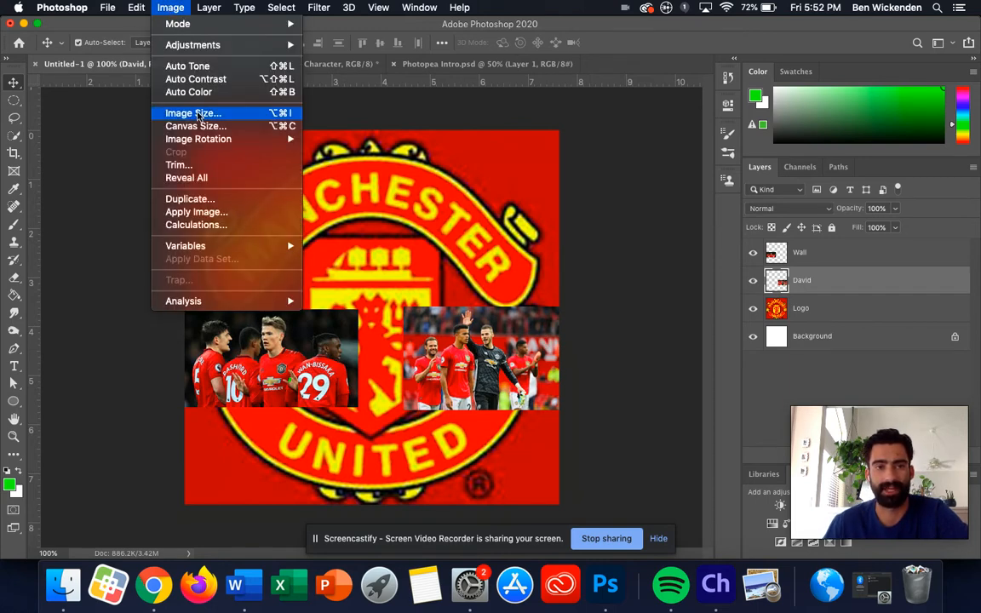
pyautogui.click(194, 113)
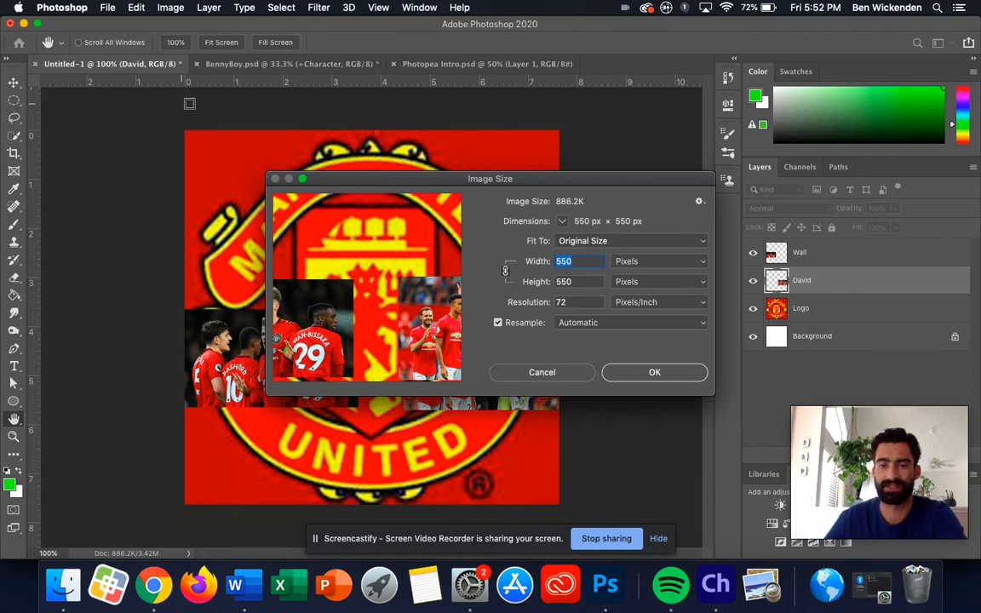
pyautogui.click(630, 261)
pyautogui.click(633, 271)
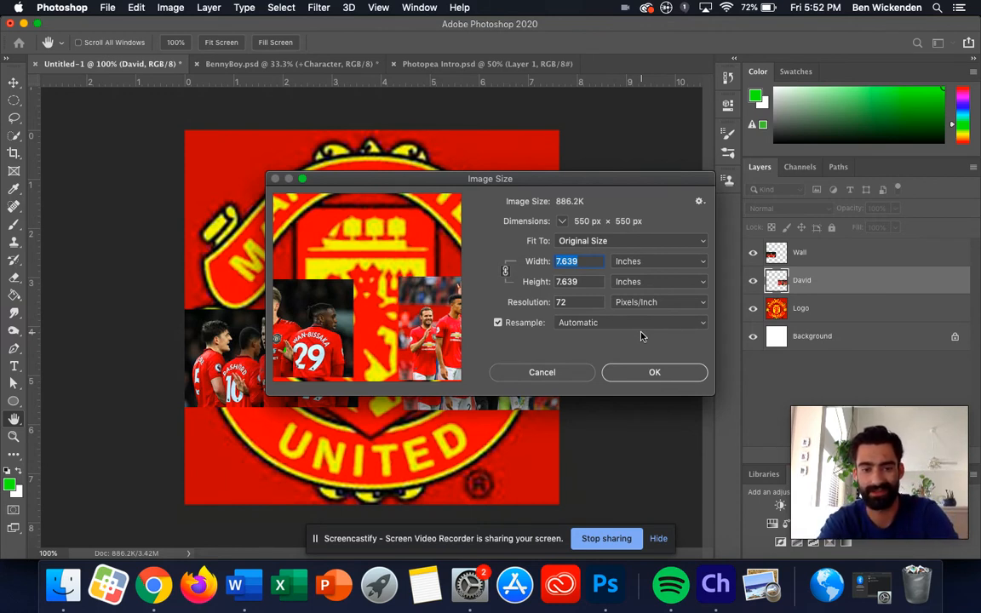
pyautogui.write('14')
pyautogui.press('Tab')
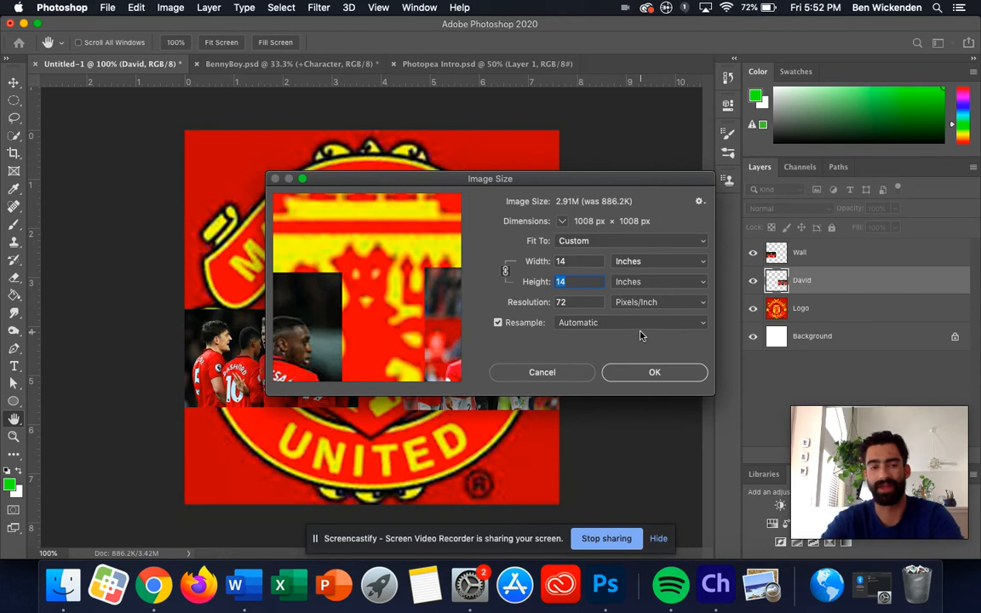
pyautogui.click(627, 378)
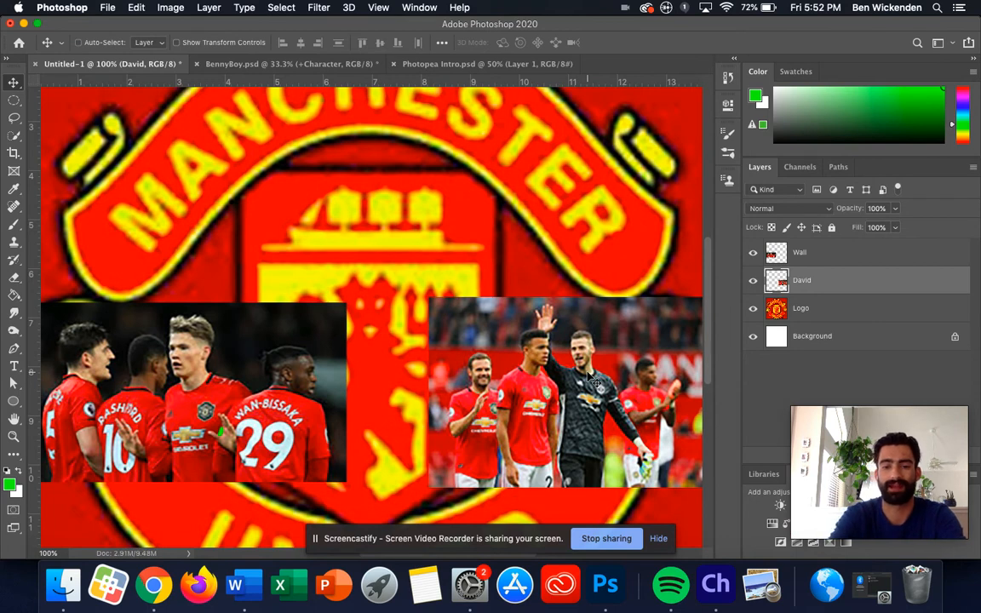
pyautogui.press('super+minus')
pyautogui.press('super+minus')
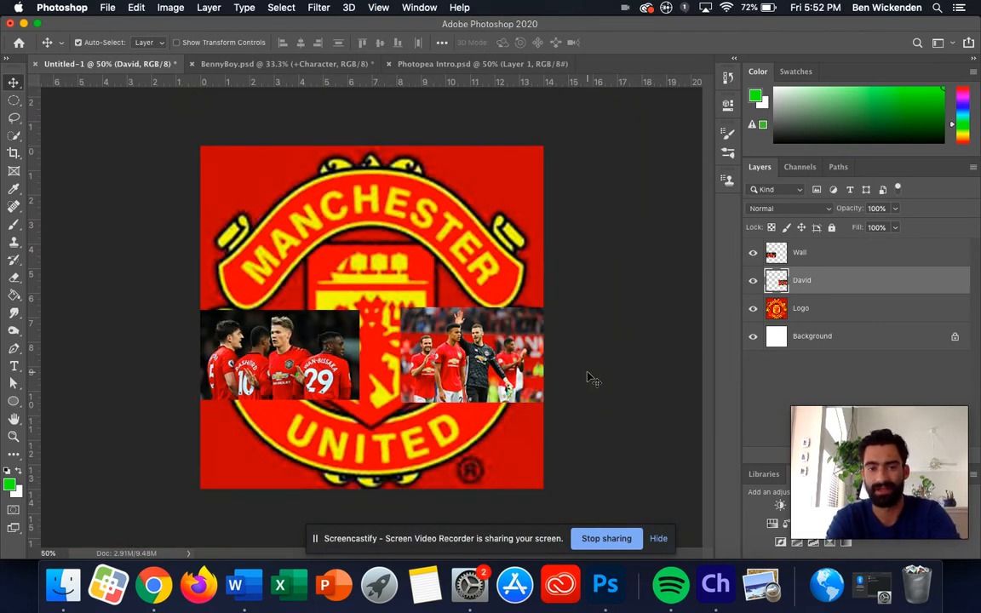